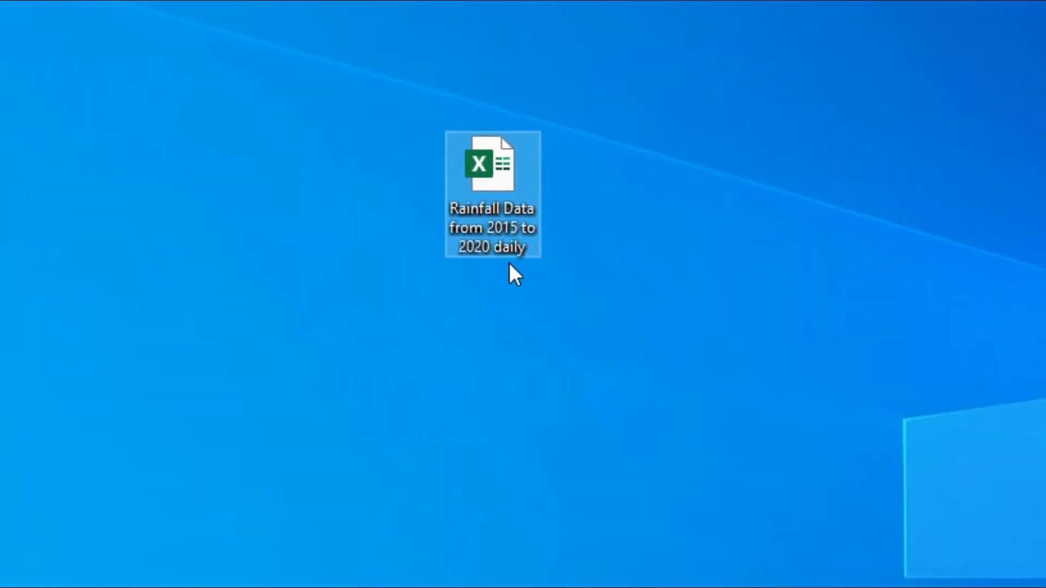
Step: Open the workbook "Rainfall Data from 2015 to 2020 daily" and select the Day and Rainfall Data columns from the headers to the last row
{"action": "double_click", "coordinate": [514, 275]}
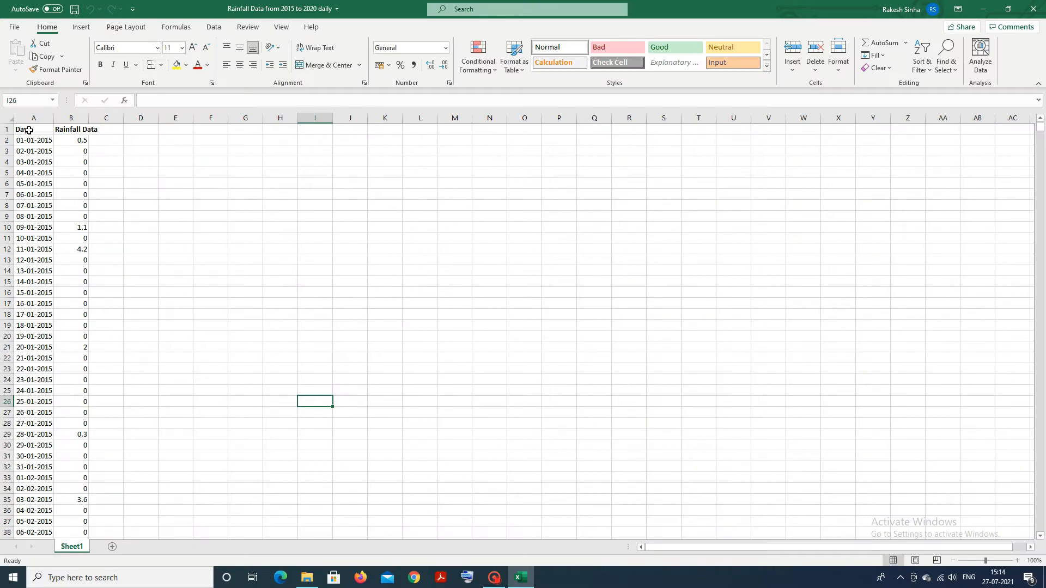
{"action": "left_click_drag", "start_coordinate": [29, 130], "coordinate": [72, 175]}
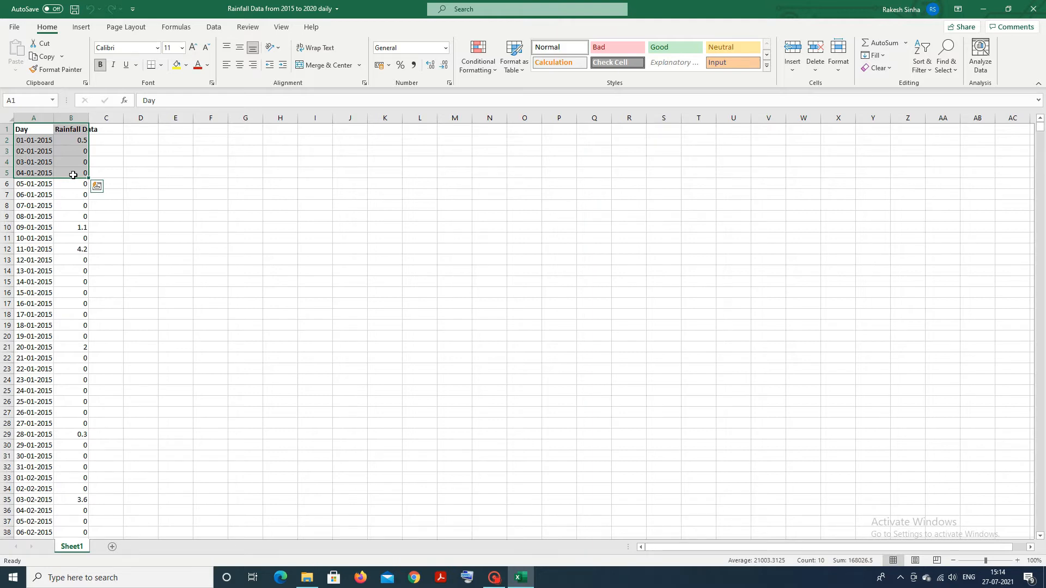
{"action": "key", "text": "shift+Down"}
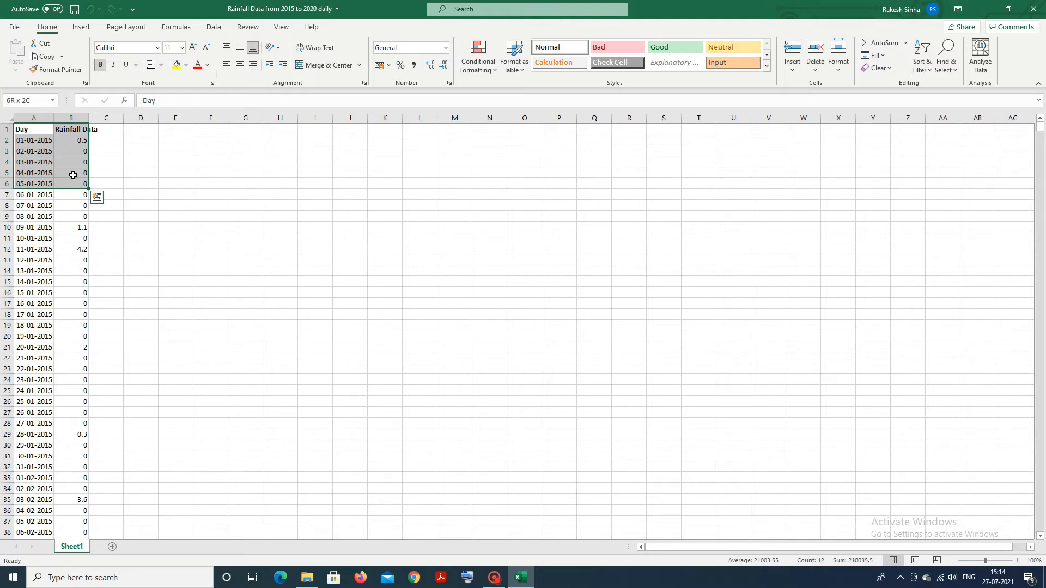
{"action": "key", "text": "shift+Down"}
{"action": "key", "text": "shift+Down"}
{"action": "key", "text": "ctrl+shift+Down"}
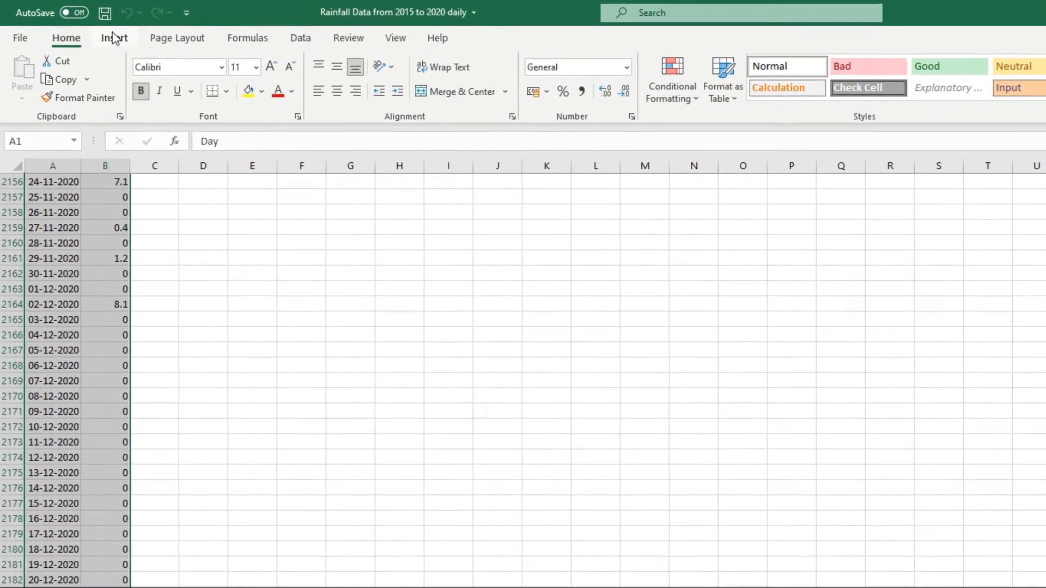
Step: Insert a PivotTable from the selected rainfall range on a new worksheet, and compare the new sheet with Sheet1
{"action": "left_click", "coordinate": [114, 38]}
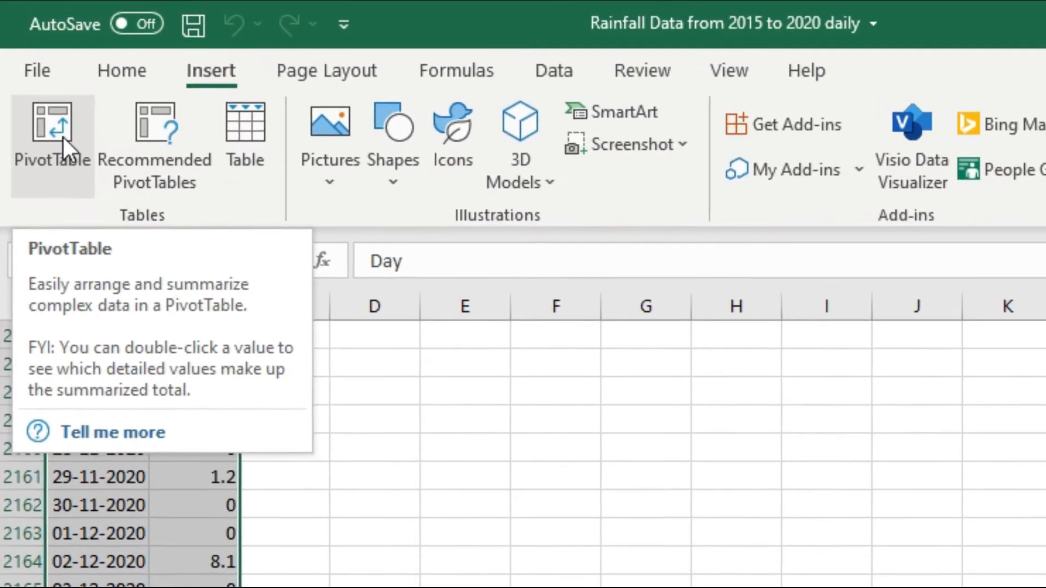
{"action": "left_click", "coordinate": [63, 137]}
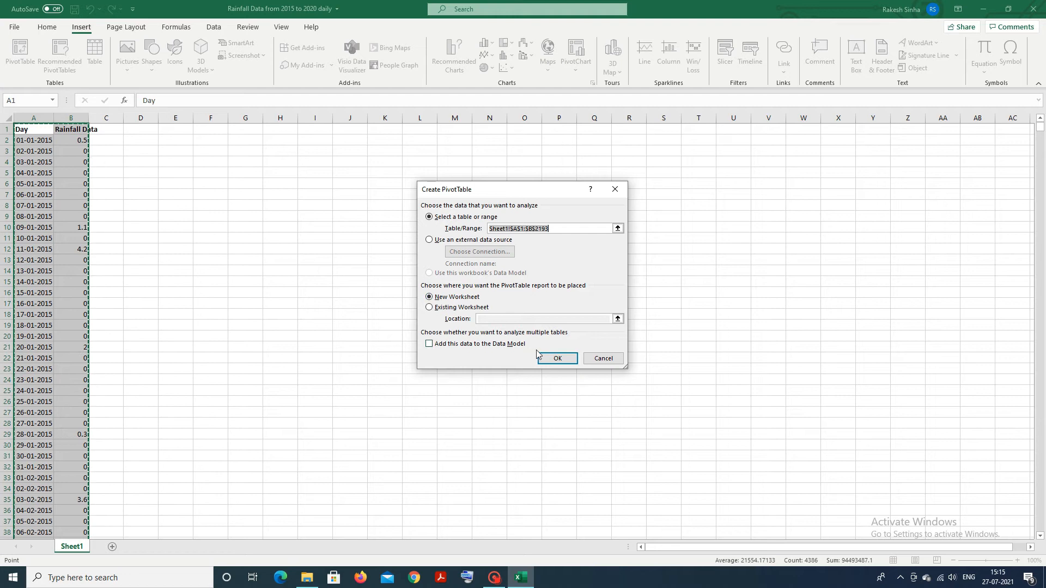
{"action": "left_click", "coordinate": [564, 357]}
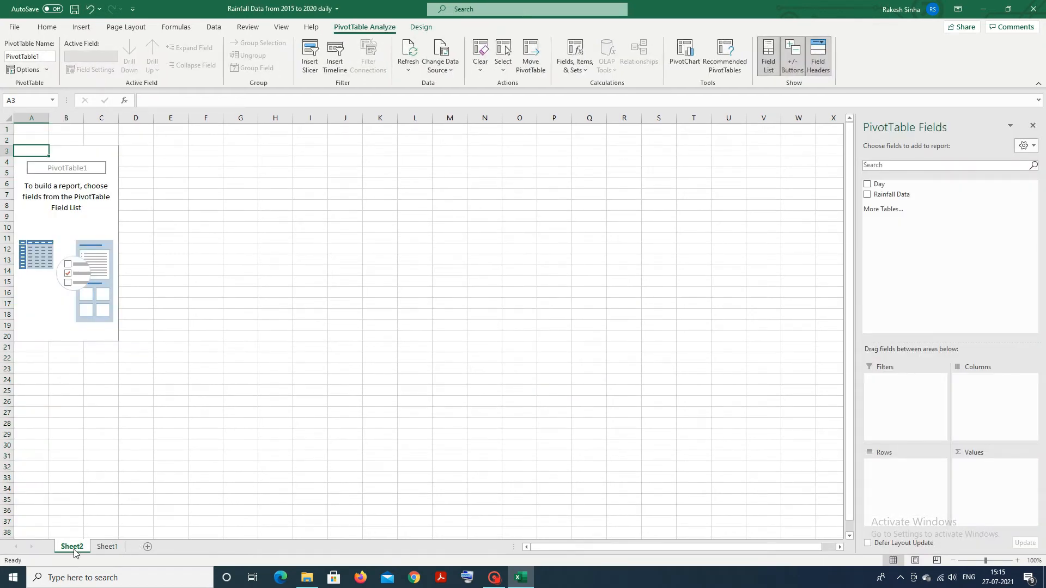
{"action": "left_click", "coordinate": [107, 547]}
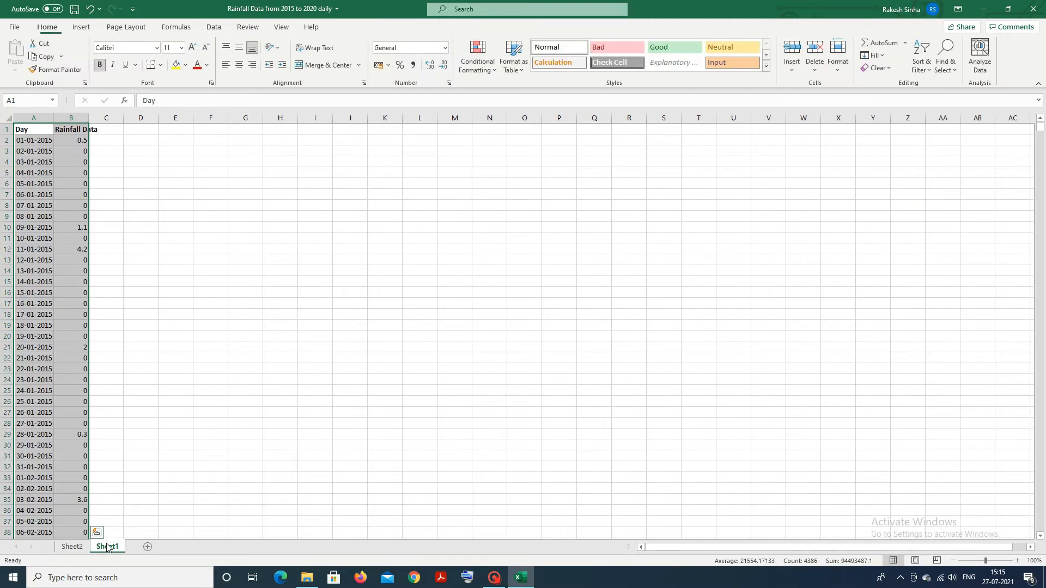
{"action": "left_click", "coordinate": [72, 546]}
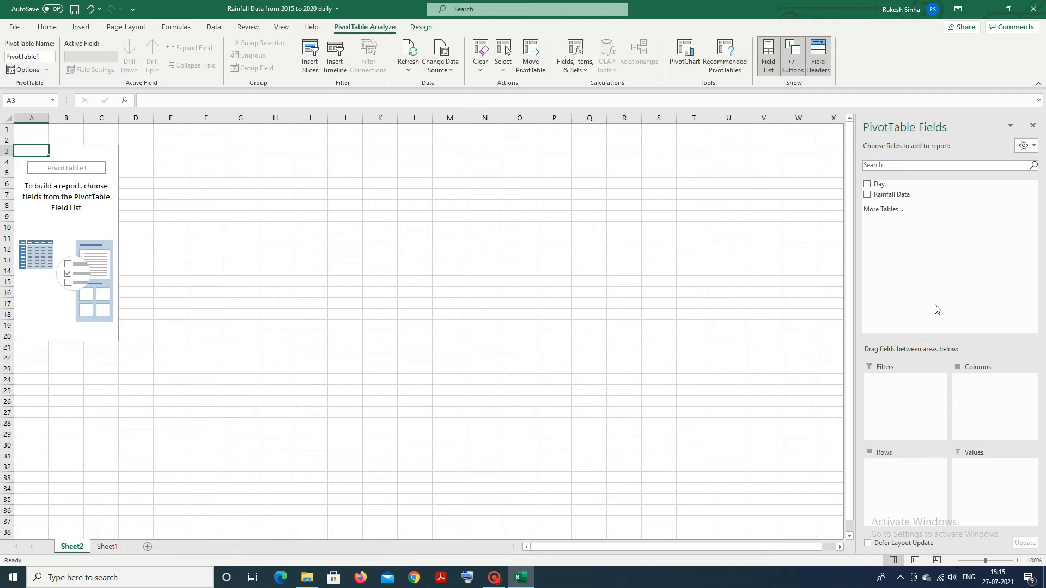
Step: Add Day and Rainfall Data to the PivotTable, remove Quarters, and place Years beneath Day in the rows
{"action": "left_click", "coordinate": [867, 184]}
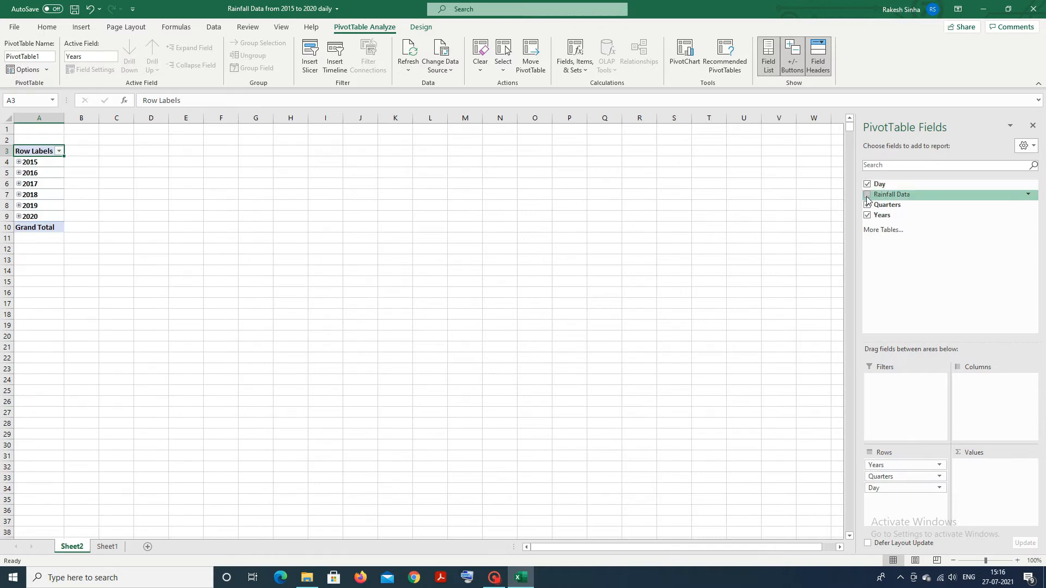
{"action": "left_click", "coordinate": [867, 195]}
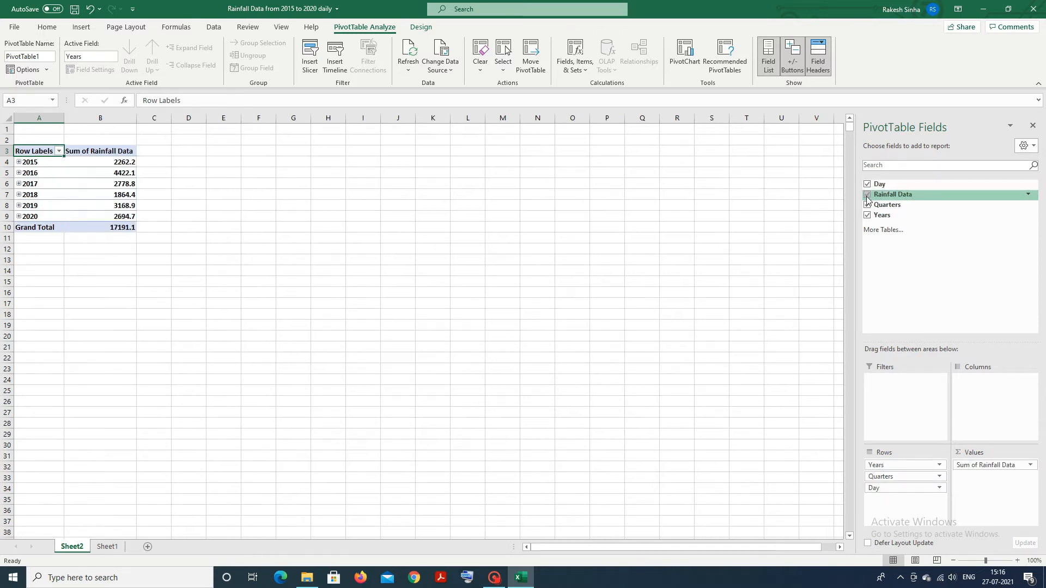
{"action": "left_click", "coordinate": [867, 205]}
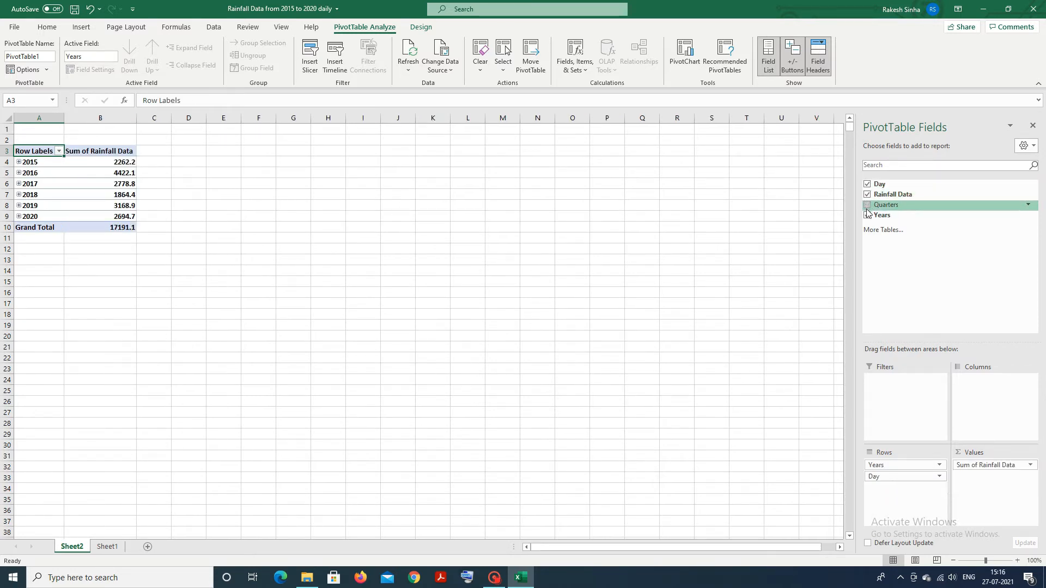
{"action": "left_click", "coordinate": [867, 215]}
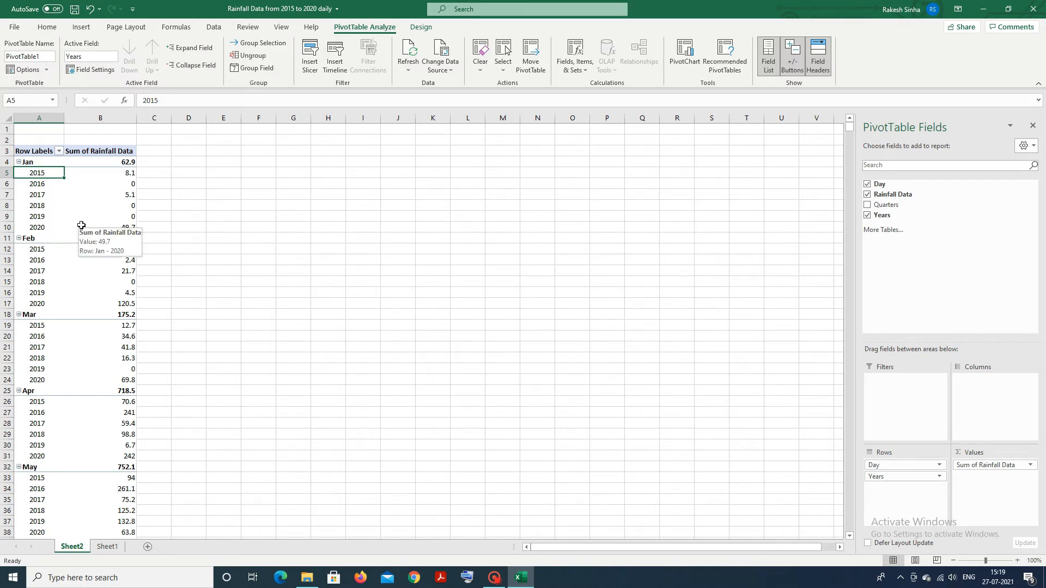
Step: Review the monthly rainfall sums and group the PivotTable dates by Days, Months, Quarters and Years
{"action": "scroll", "coordinate": [83, 416], "scroll_direction": "down", "scroll_amount": 5}
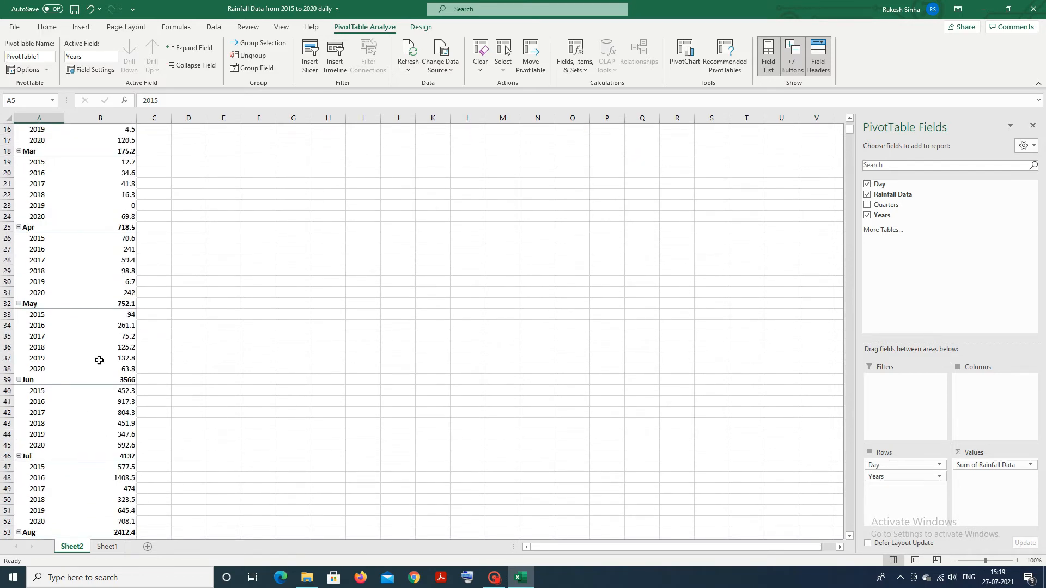
{"action": "scroll", "coordinate": [97, 358], "scroll_direction": "up", "scroll_amount": 5}
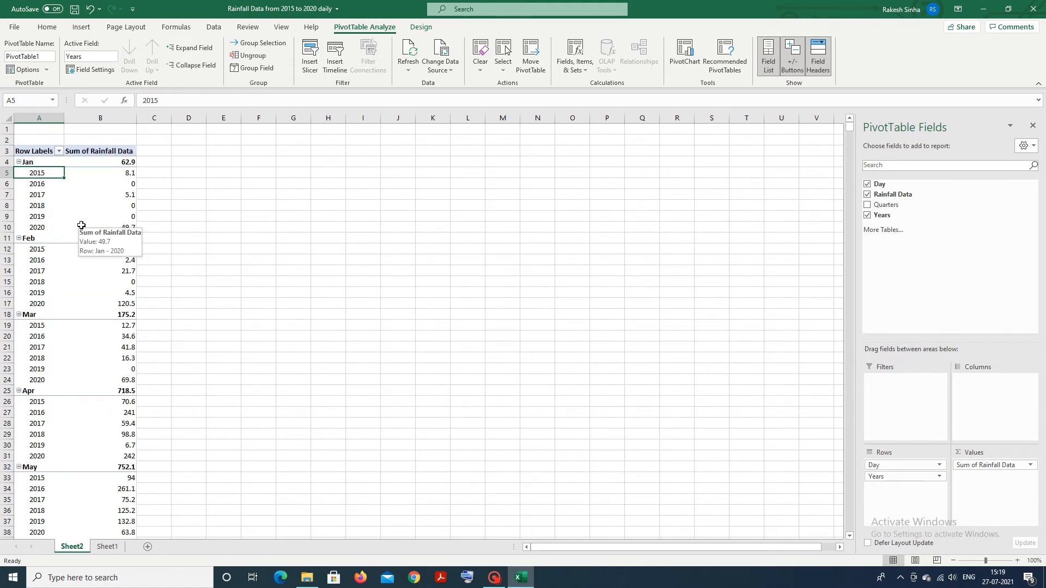
{"action": "scroll", "coordinate": [82, 418], "scroll_direction": "down", "scroll_amount": 5}
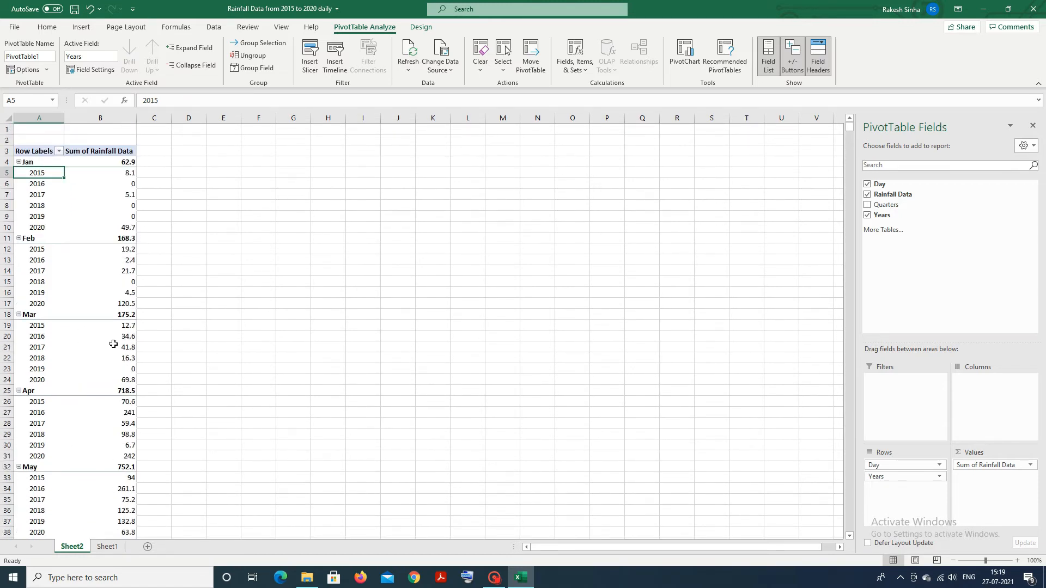
{"action": "scroll", "coordinate": [82, 422], "scroll_direction": "down", "scroll_amount": 6}
{"action": "scroll", "coordinate": [71, 424], "scroll_direction": "up", "scroll_amount": 3}
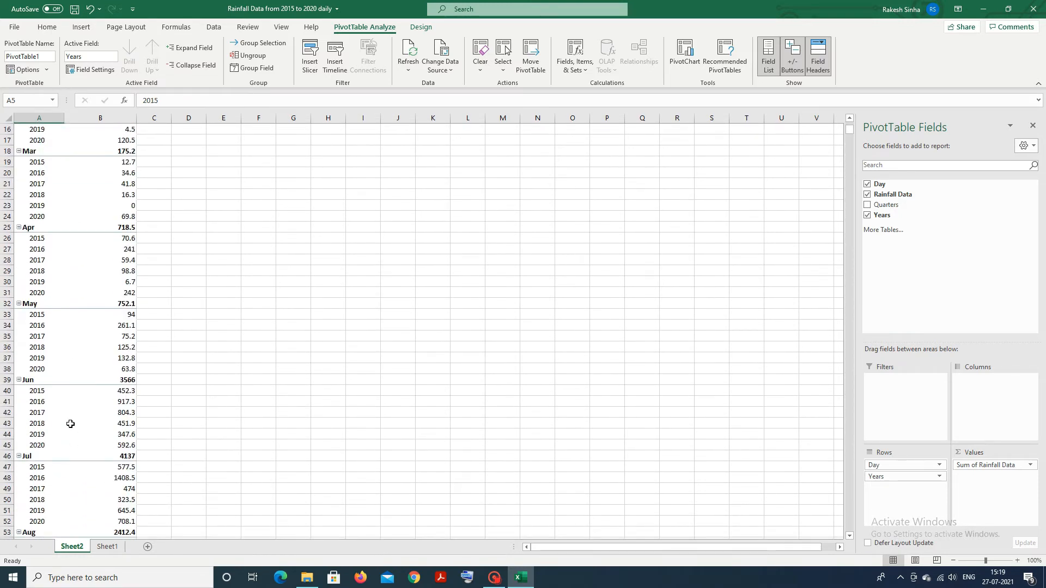
{"action": "scroll", "coordinate": [98, 380], "scroll_direction": "up", "scroll_amount": 3}
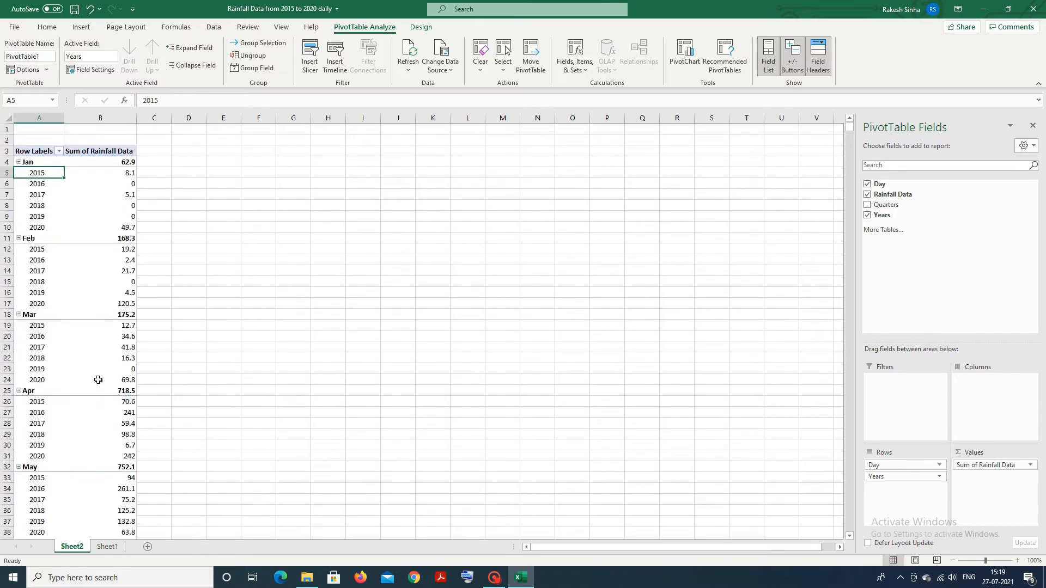
{"action": "right_click", "coordinate": [33, 174]}
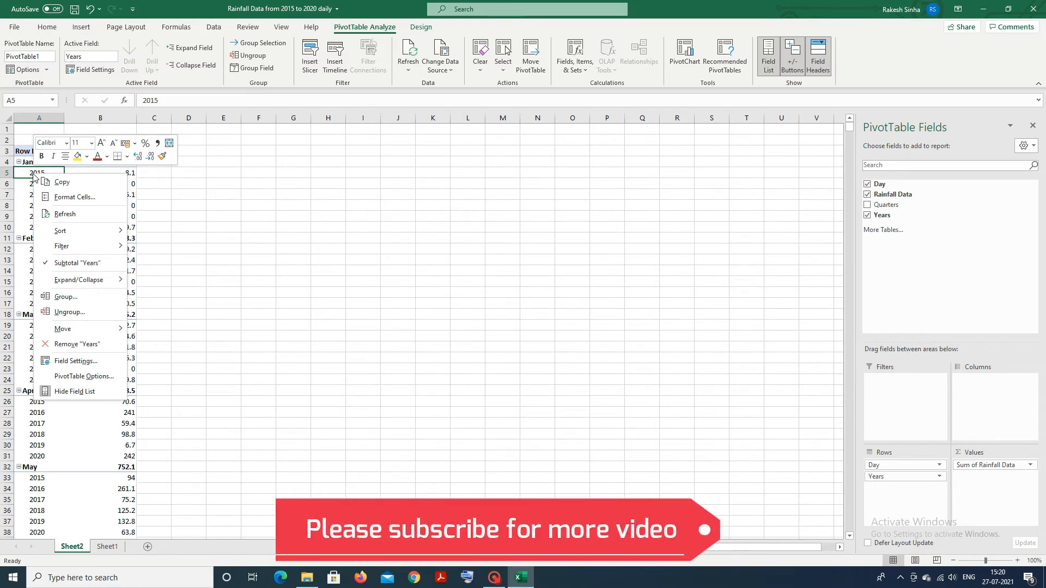
{"action": "left_click", "coordinate": [68, 297]}
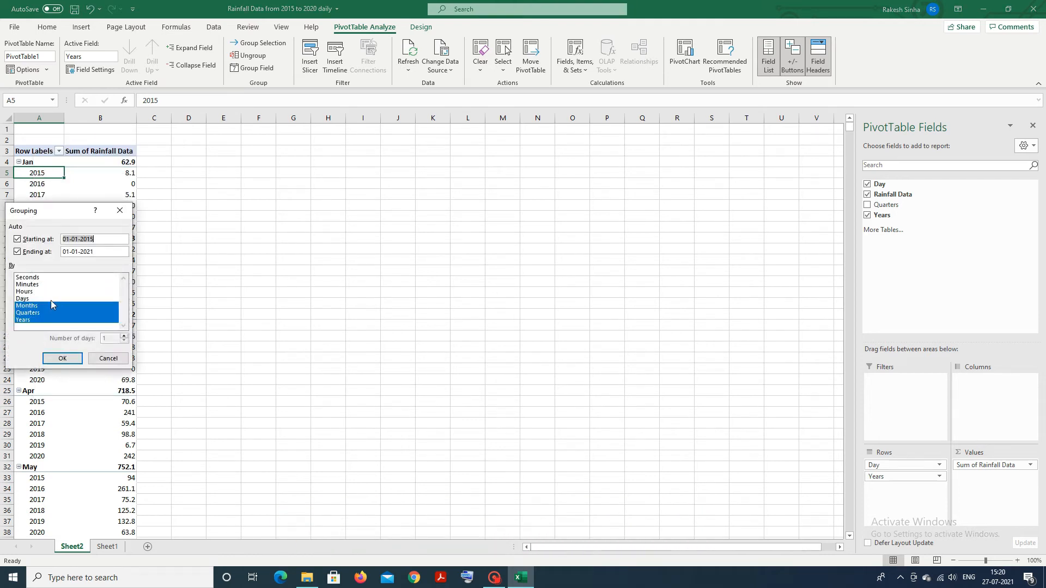
{"action": "left_click", "coordinate": [23, 299]}
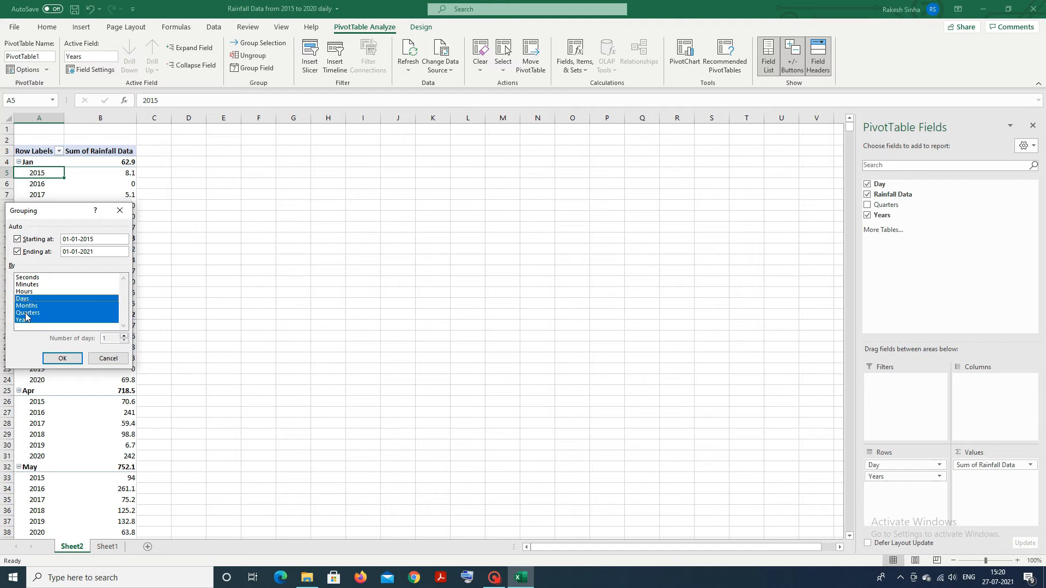
{"action": "left_click", "coordinate": [63, 358]}
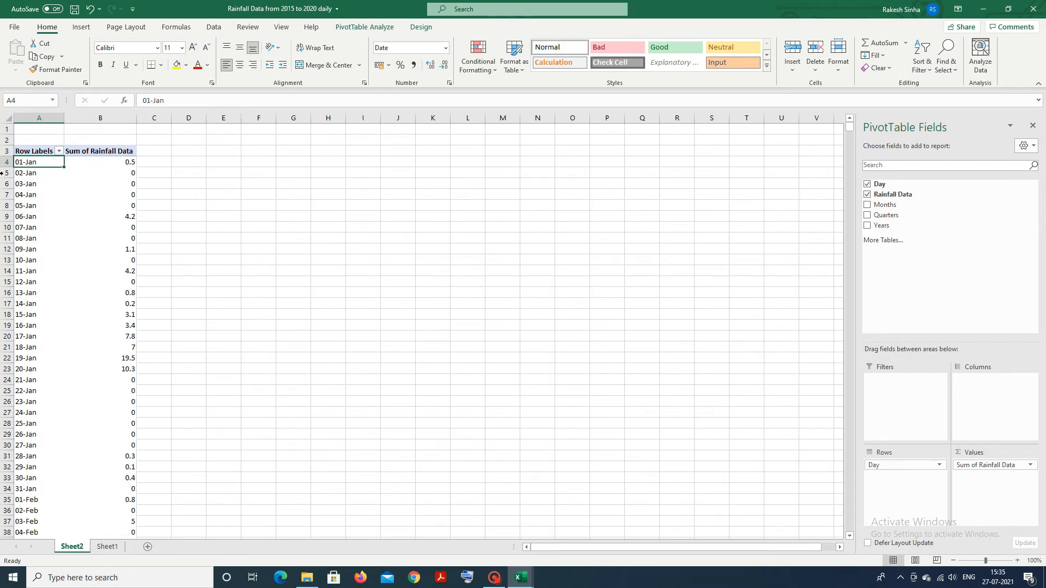
Step: Summarise the rainfall by month by adding the Months field to the PivotTable on Sheet2 and removing Day
{"action": "left_click", "coordinate": [108, 547]}
{"action": "left_click", "coordinate": [72, 546]}
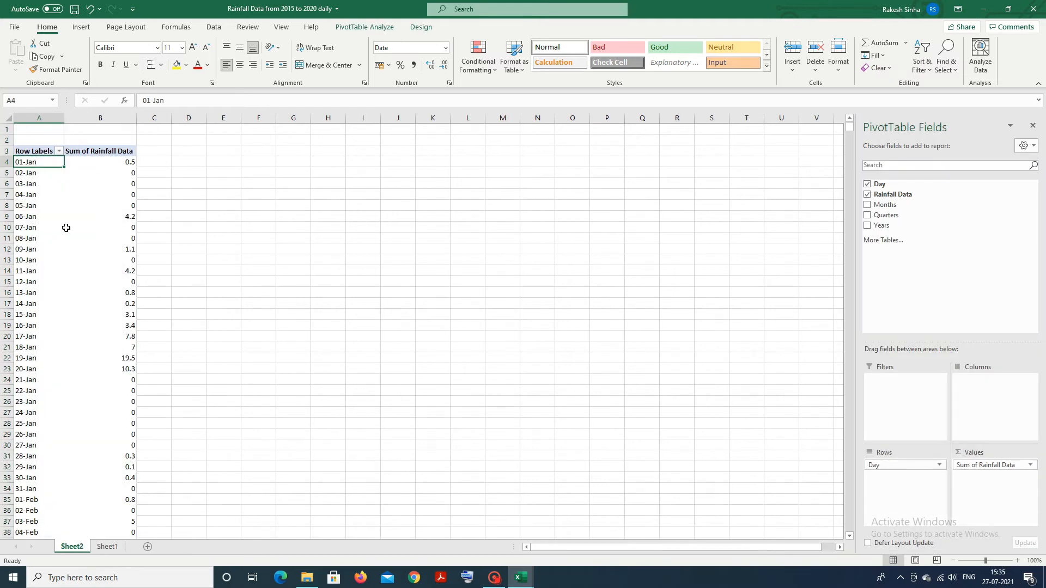
{"action": "left_click", "coordinate": [867, 206]}
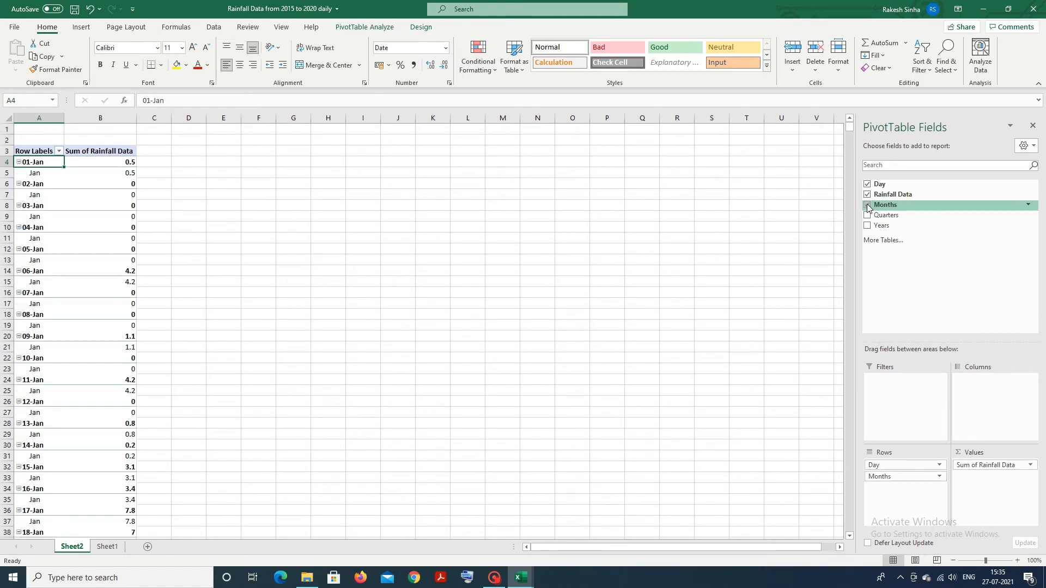
{"action": "left_click", "coordinate": [867, 185]}
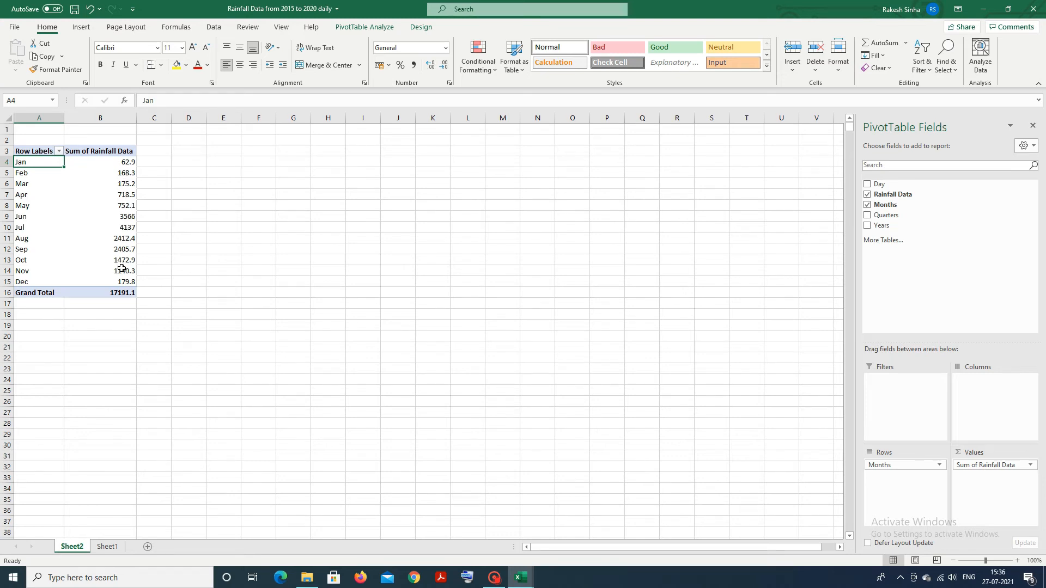
Step: Add the Years field to the PivotTable, place it above Months in the rows, and review the monthly sums for every year
{"action": "mouse_move", "coordinate": [128, 269]}
{"action": "left_click", "coordinate": [866, 226]}
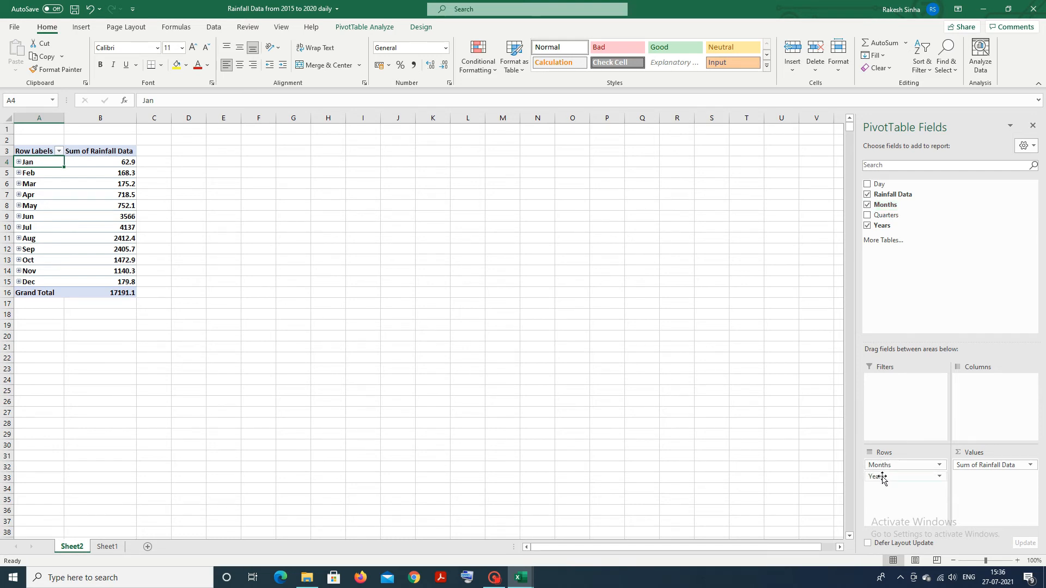
{"action": "left_click_drag", "start_coordinate": [883, 477], "coordinate": [882, 464]}
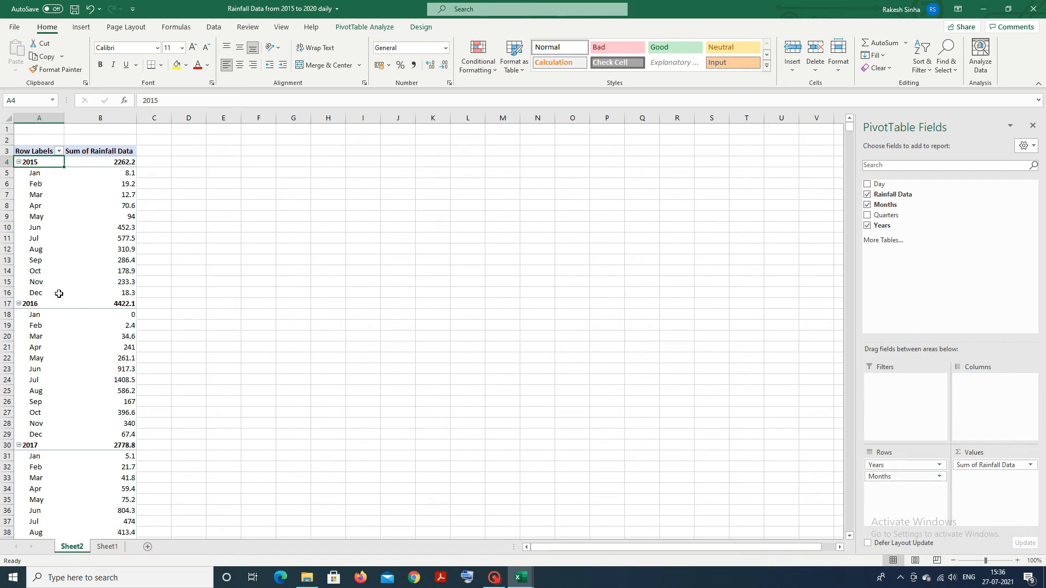
{"action": "scroll", "coordinate": [56, 427], "scroll_direction": "down", "scroll_amount": 13}
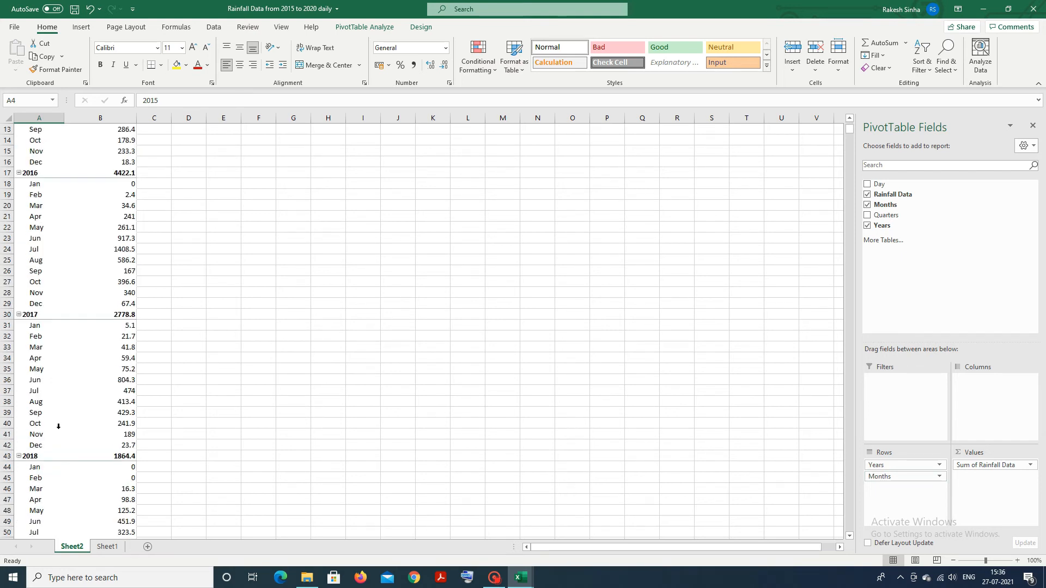
{"action": "scroll", "coordinate": [61, 427], "scroll_direction": "down", "scroll_amount": 5}
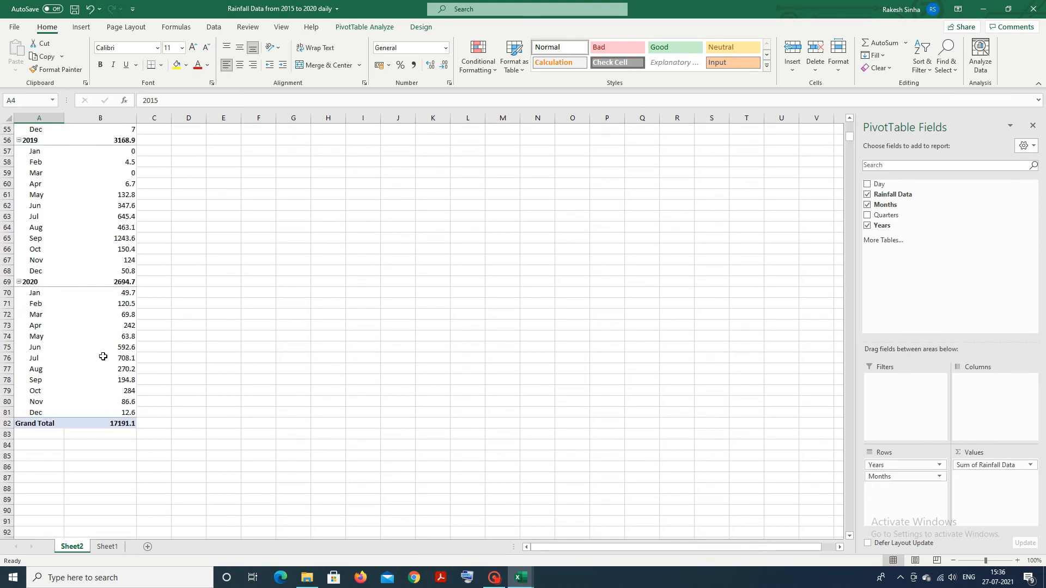
{"action": "scroll", "coordinate": [95, 339], "scroll_direction": "up", "scroll_amount": 14}
{"action": "scroll", "coordinate": [95, 340], "scroll_direction": "up", "scroll_amount": 4}
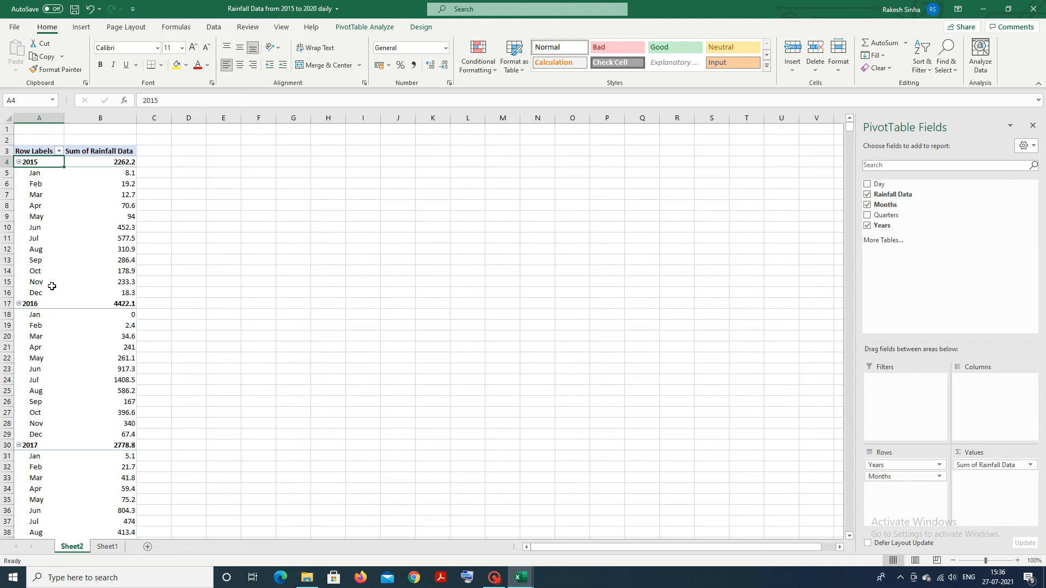
Step: Replace the Months field with Quarters so the PivotTable sums rainfall by quarter within each year
{"action": "left_click", "coordinate": [868, 206]}
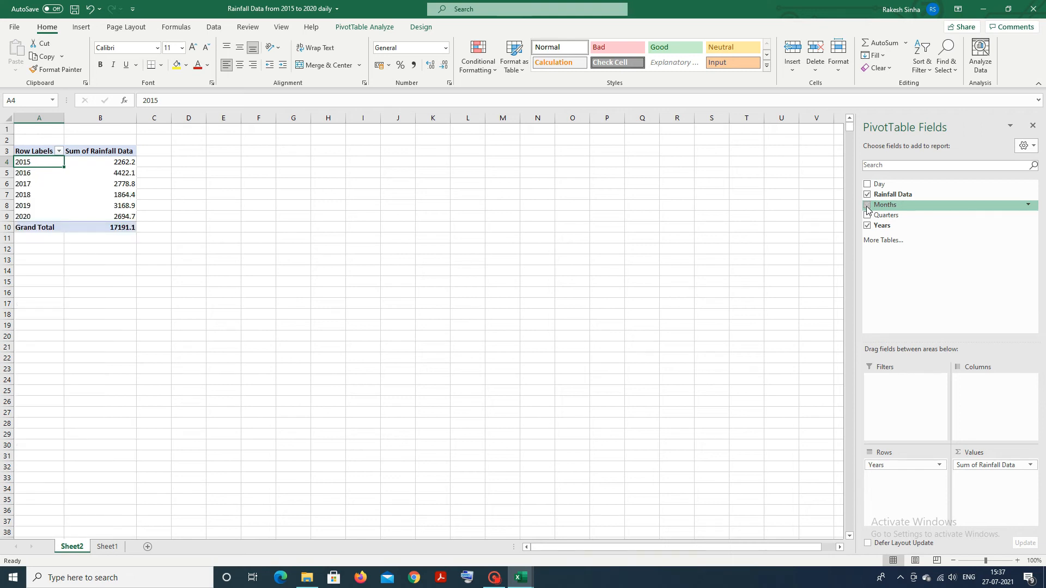
{"action": "left_click", "coordinate": [867, 216]}
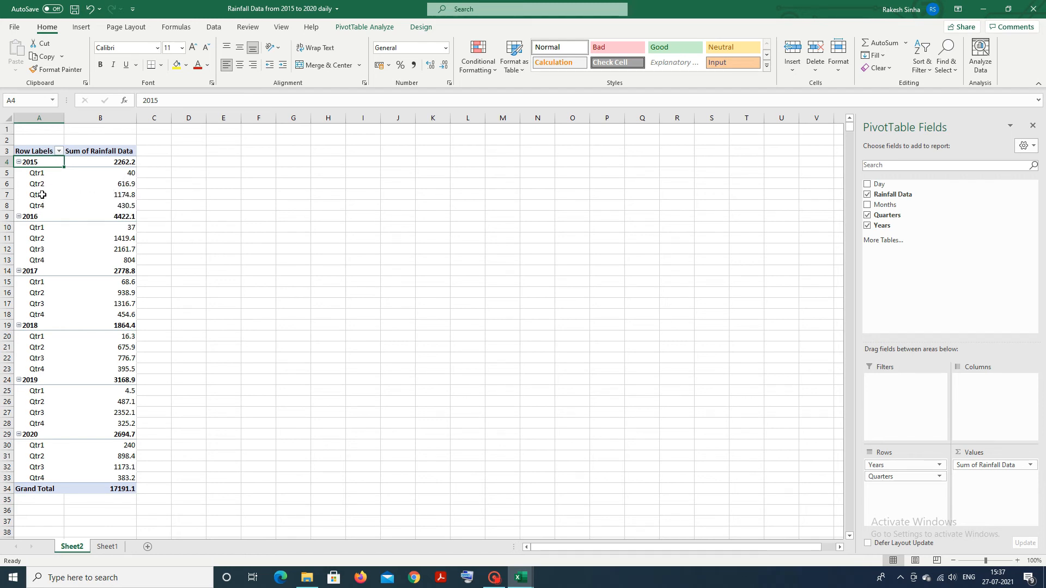
{"action": "mouse_move", "coordinate": [107, 210]}
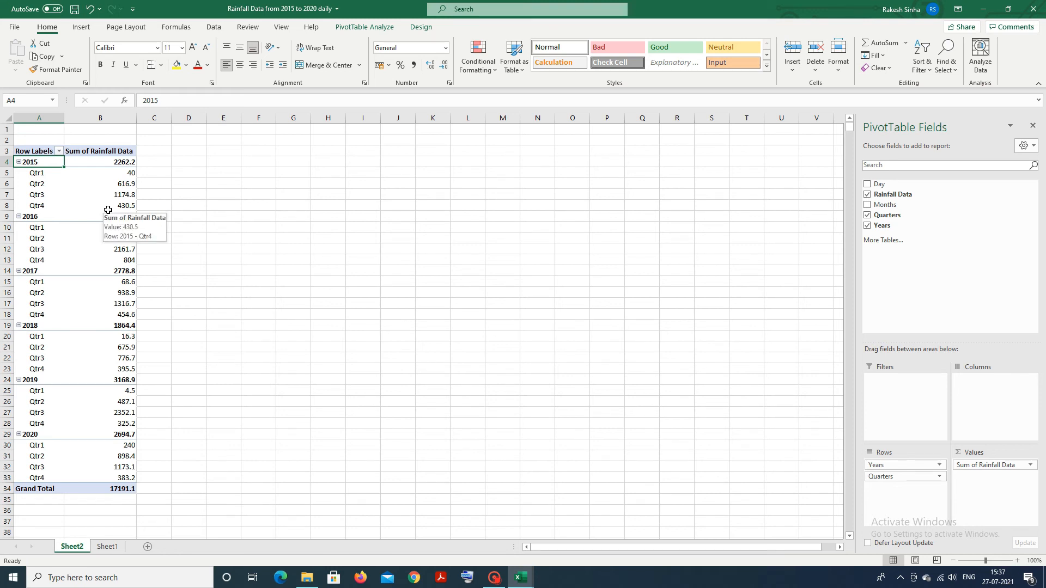
Step: Paste the notes explaining which months make up Q1 to Q4 beside the PivotTable, starting in cell D5
{"action": "left_click", "coordinate": [184, 173]}
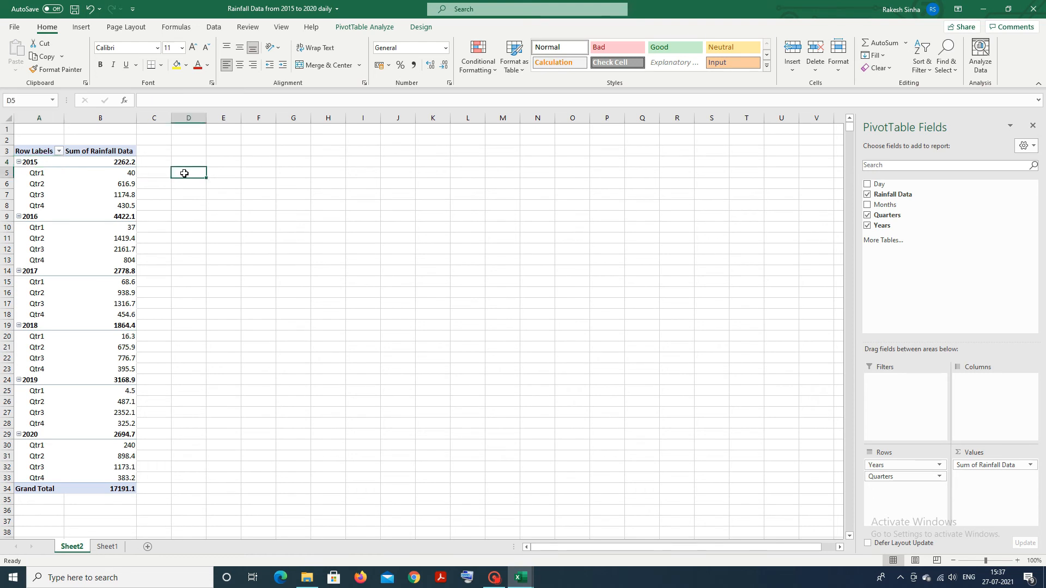
{"action": "key", "text": "ctrl+c"}
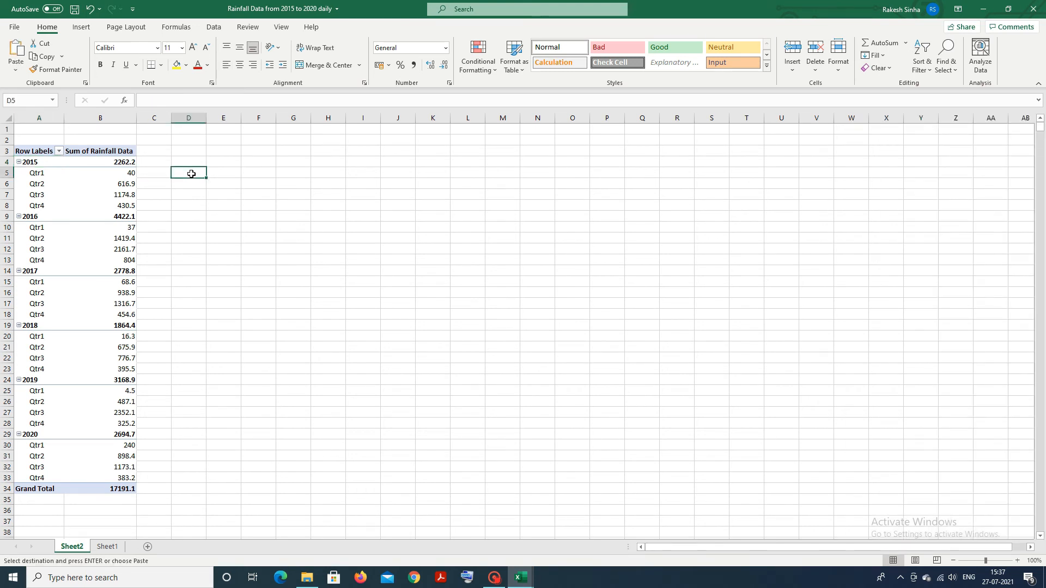
{"action": "key", "text": "ctrl+v"}
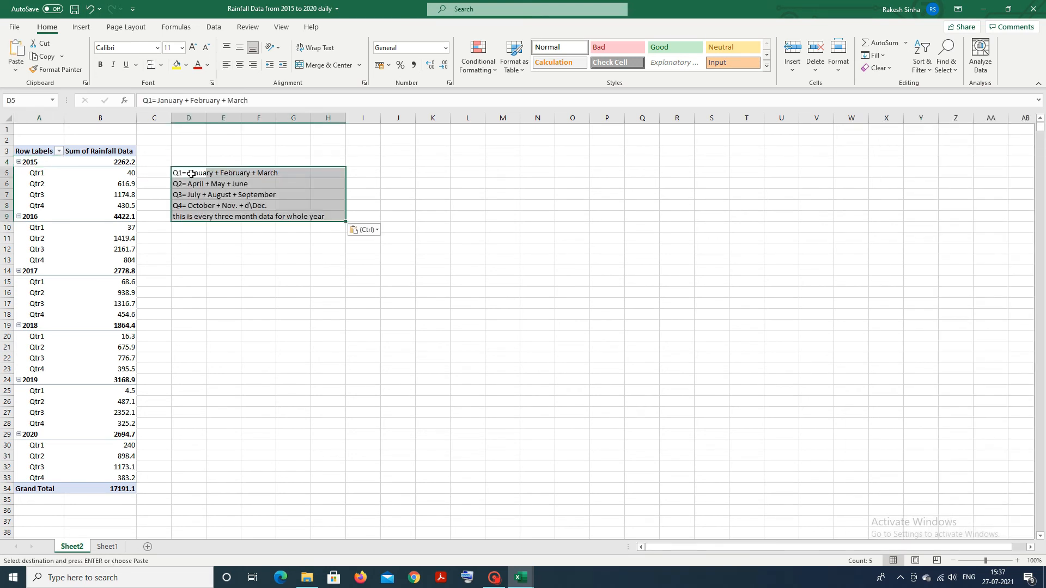
{"action": "left_click", "coordinate": [264, 273]}
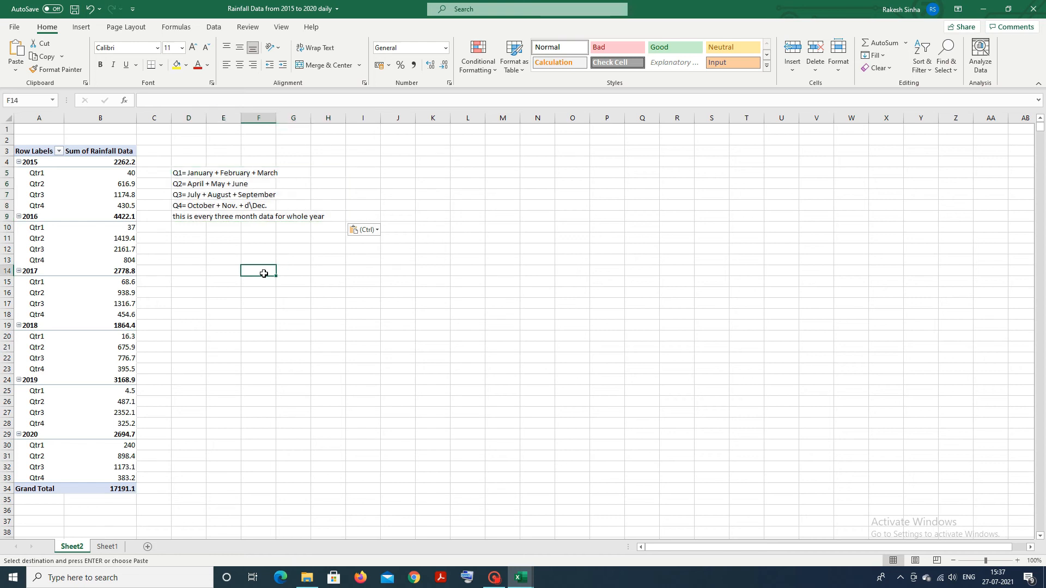
Step: Remove the Quarters field from the PivotTable so it sums rainfall by year only
{"action": "left_click", "coordinate": [95, 237]}
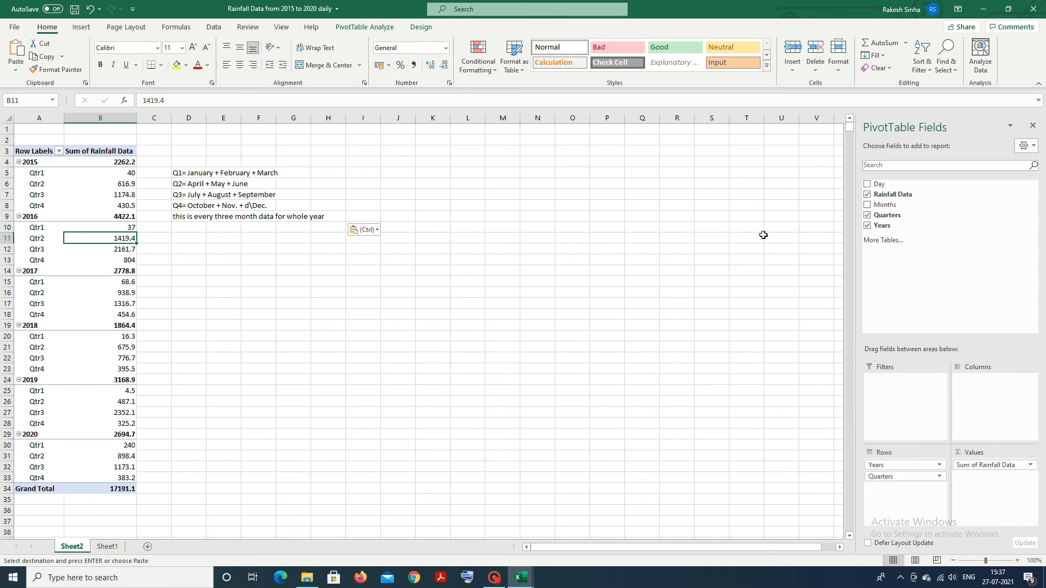
{"action": "left_click", "coordinate": [868, 216]}
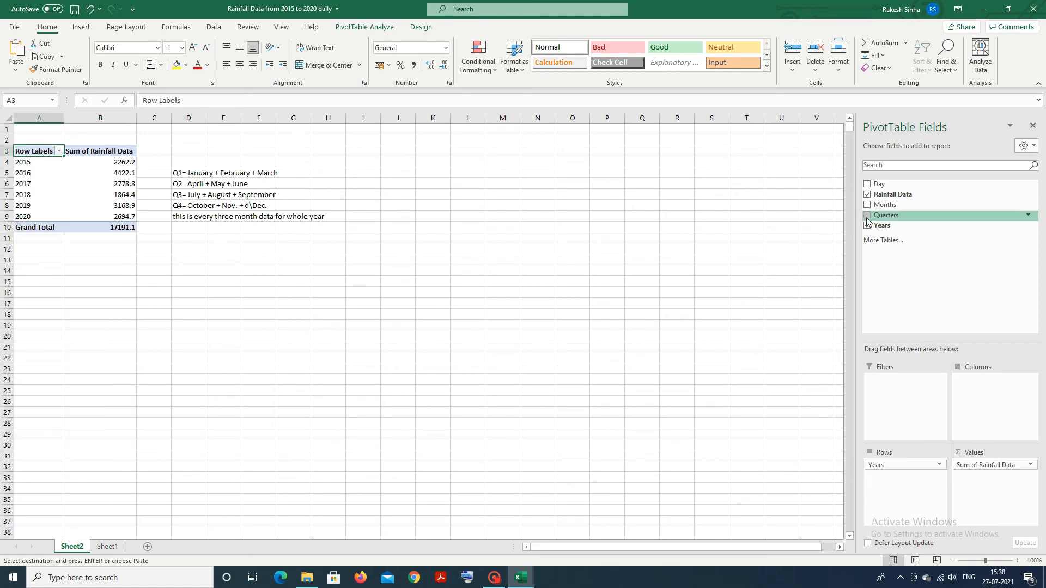